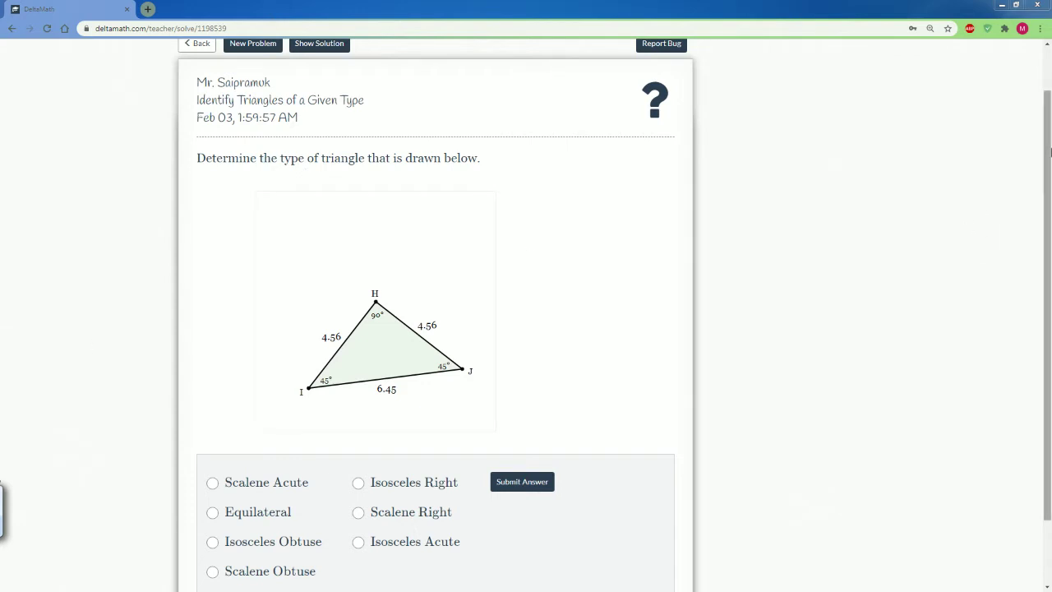
# Bring up the Core Concept image in Photo Gallery and place it beside the DeltaMath triangle problem.
pyautogui.moveTo(1050, 142); pyautogui.dragTo(1049, 182)
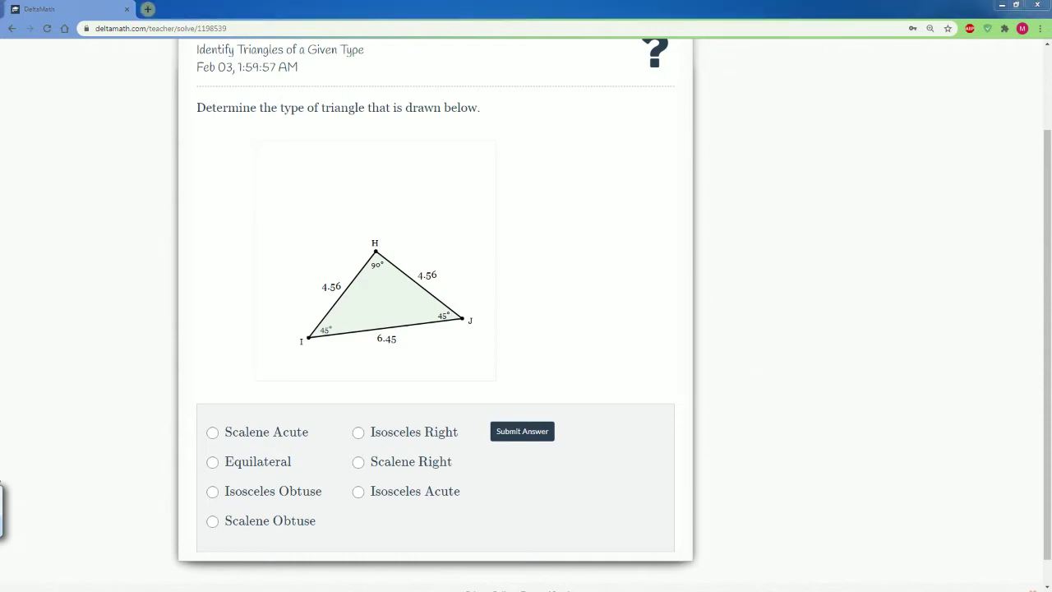
pyautogui.click(33, 510)
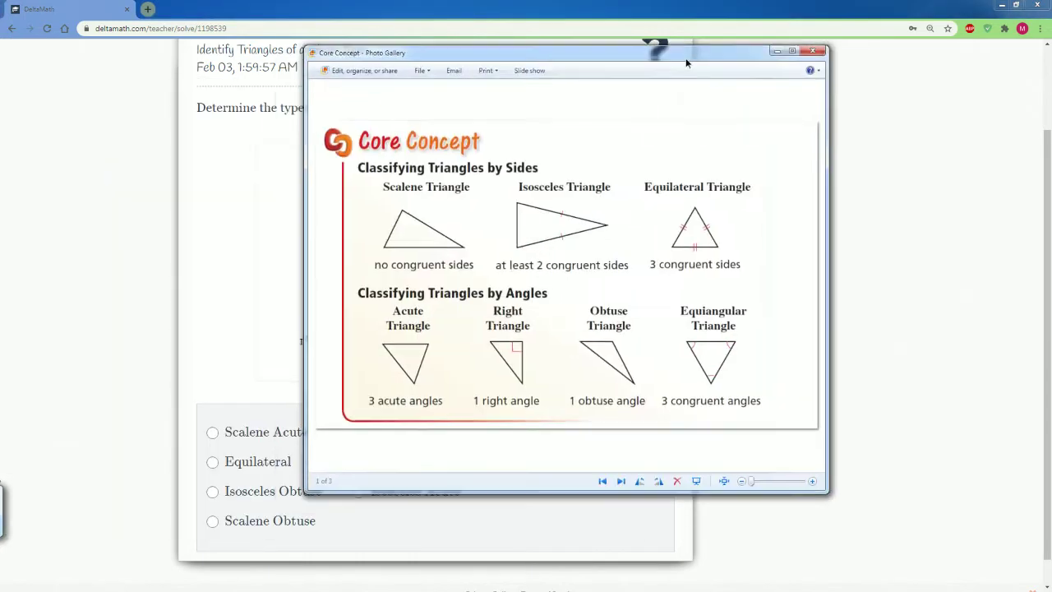
pyautogui.moveTo(685, 49); pyautogui.dragTo(917, 51)
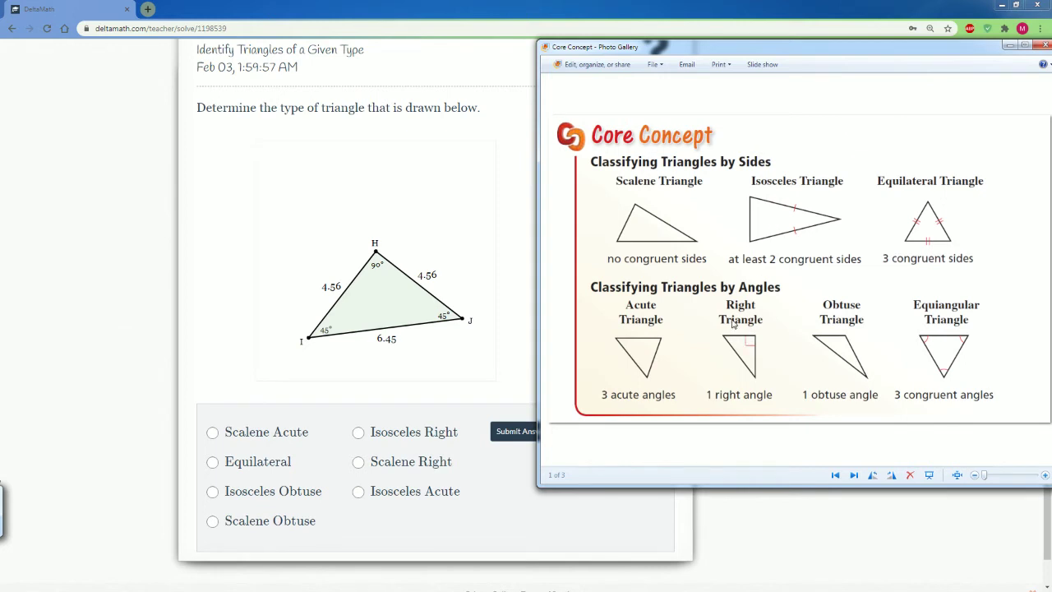
# Answer Isosceles Right for the triangle with two 4.56 sides, then submit and confirm it.
pyautogui.click(358, 432)
pyautogui.click(536, 431)
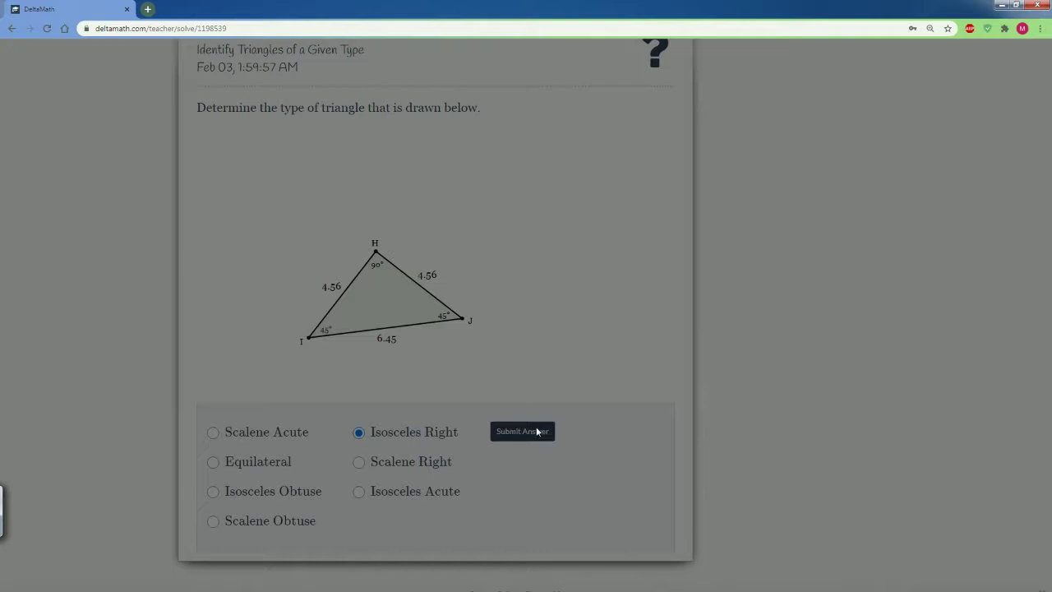
pyautogui.click(638, 207)
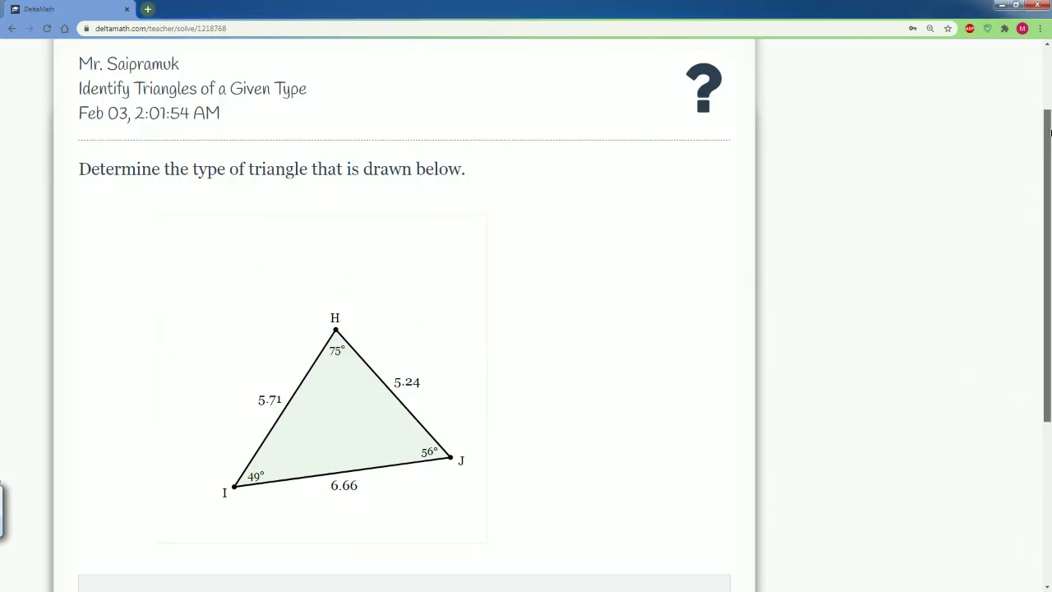
# Answer Scalene Acute for the triangle with angles 75°, 49° and 56°, submit and confirm it, and review the solution.
pyautogui.moveTo(1048, 111); pyautogui.dragTo(1049, 224)
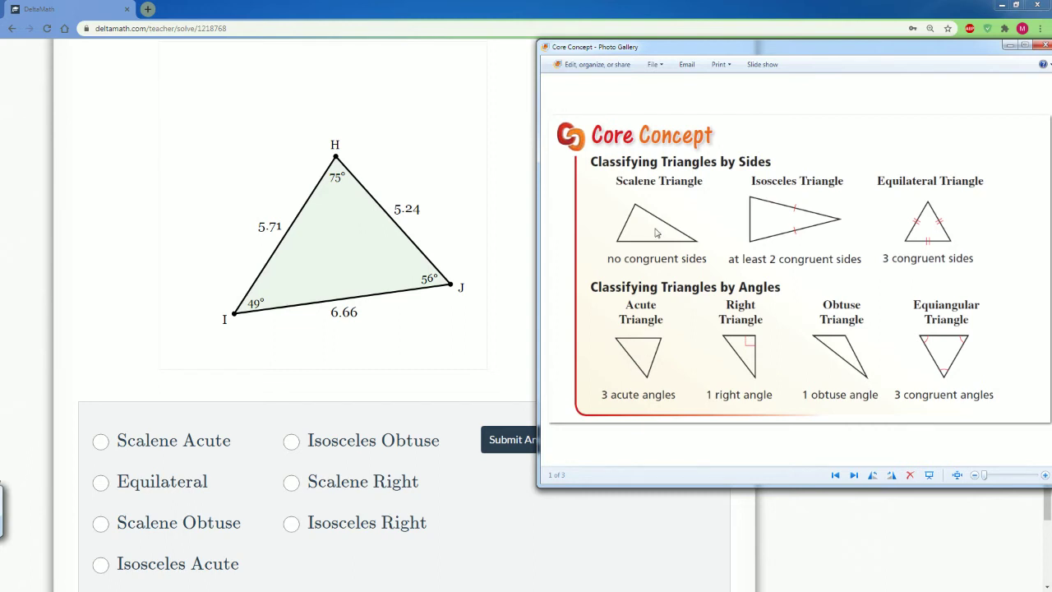
pyautogui.click(102, 444)
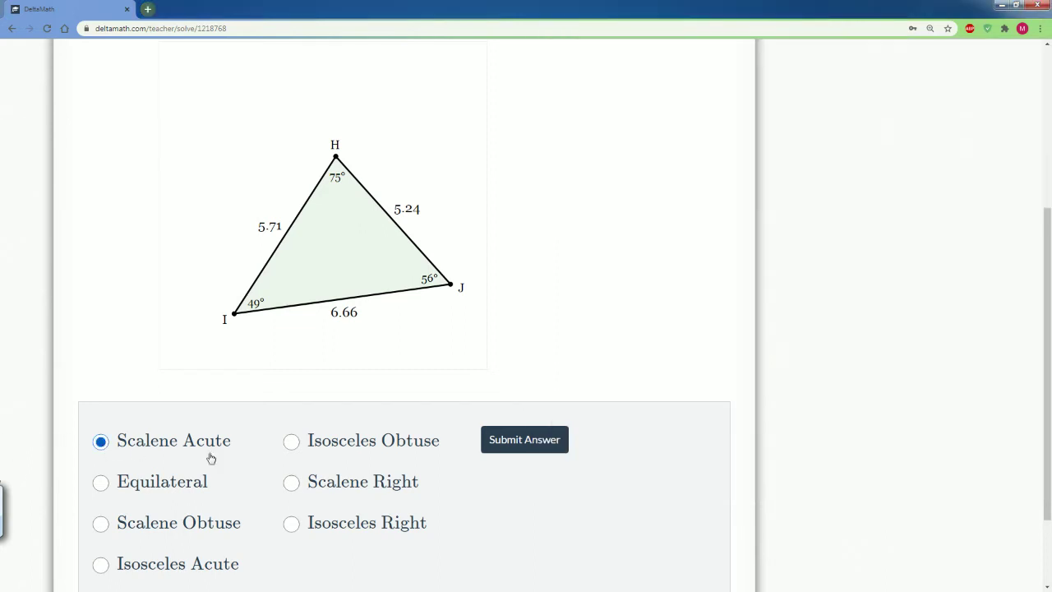
pyautogui.click(526, 444)
pyautogui.click(686, 271)
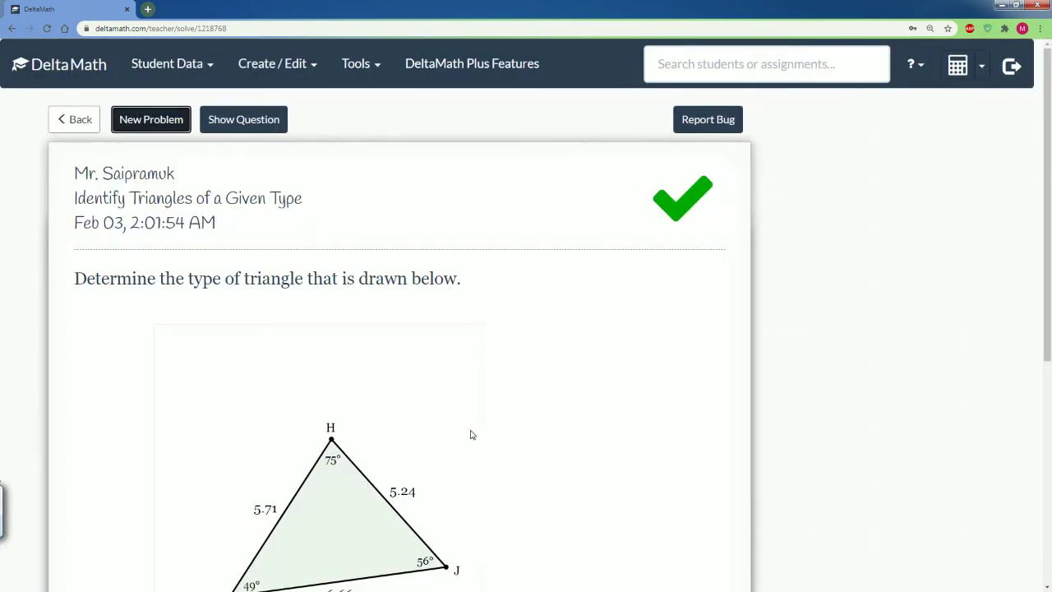
pyautogui.scroll(-3, 472, 432)
# Consult the Core Concept chart, then submit and confirm Equilateral as the type of the triangle with three 5.24 sides.
pyautogui.scroll(-1, 413, 462)
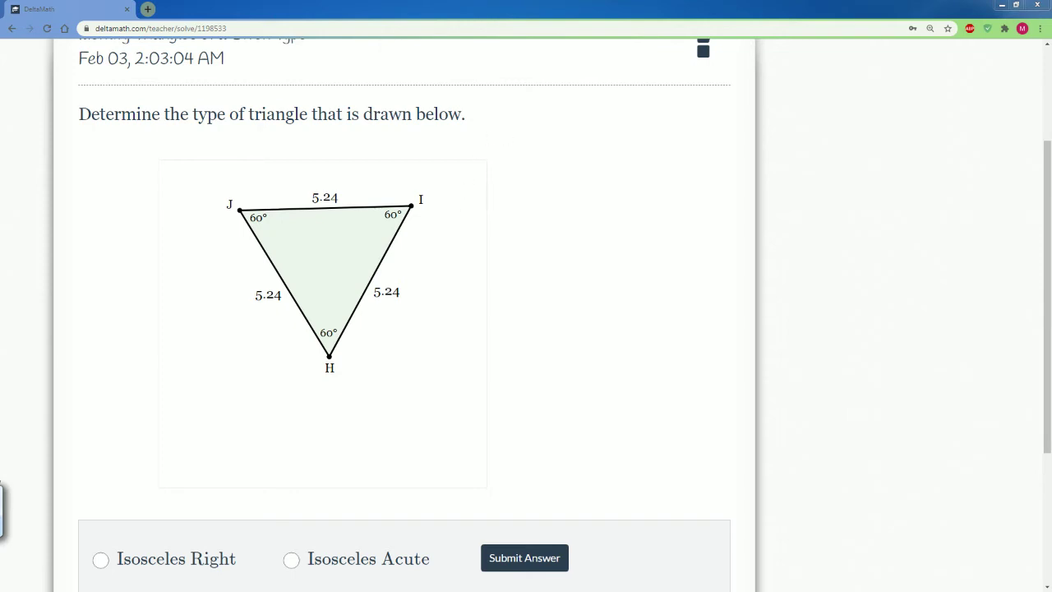
pyautogui.hotkey('alt', 'Tab')
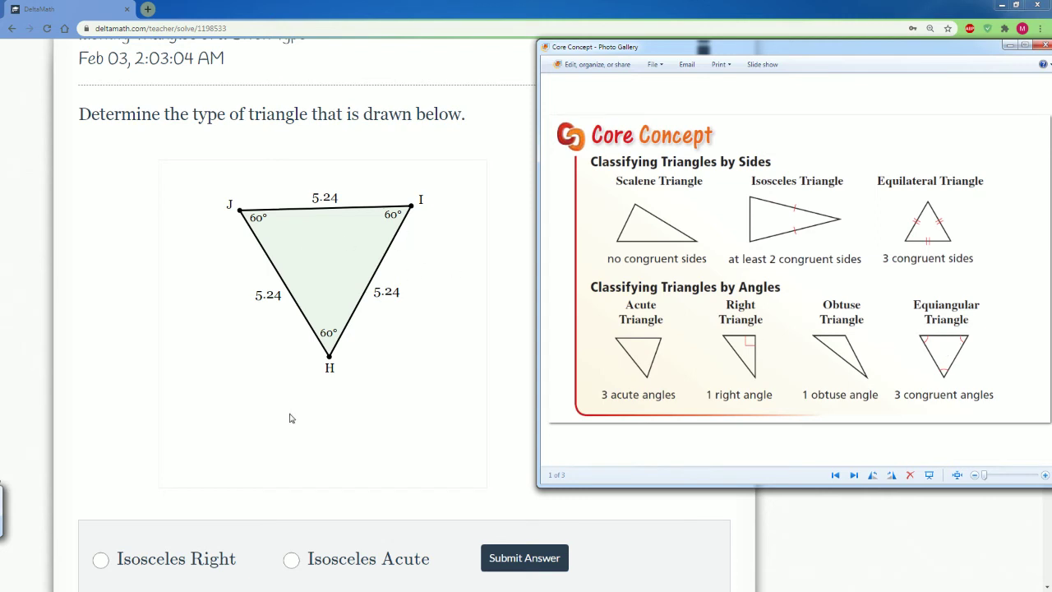
pyautogui.click(257, 491)
pyautogui.scroll(-3, 258, 491)
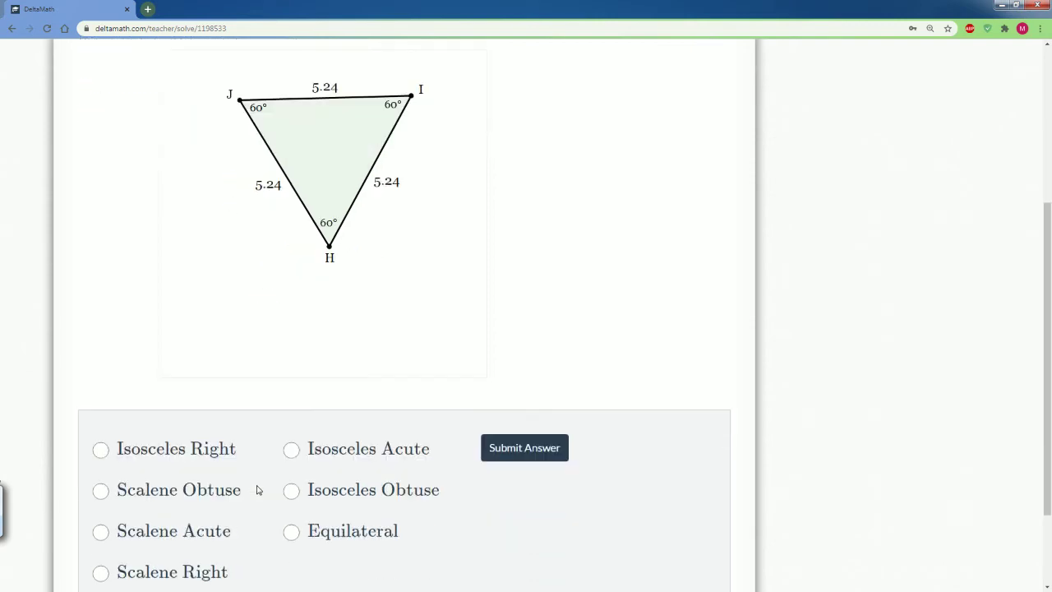
pyautogui.click(289, 427)
pyautogui.scroll(2, 290, 428)
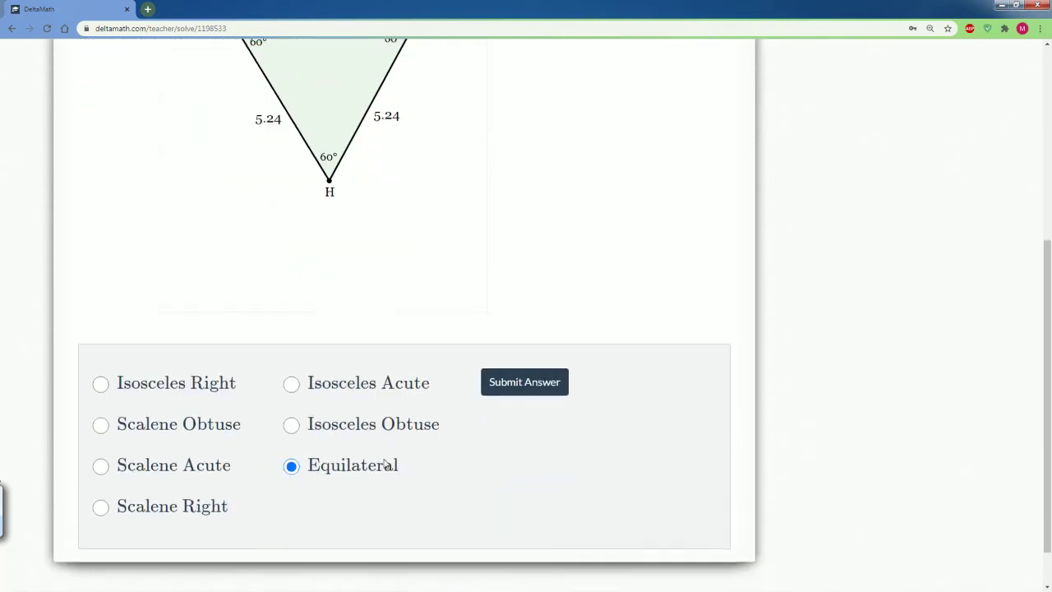
pyautogui.click(533, 450)
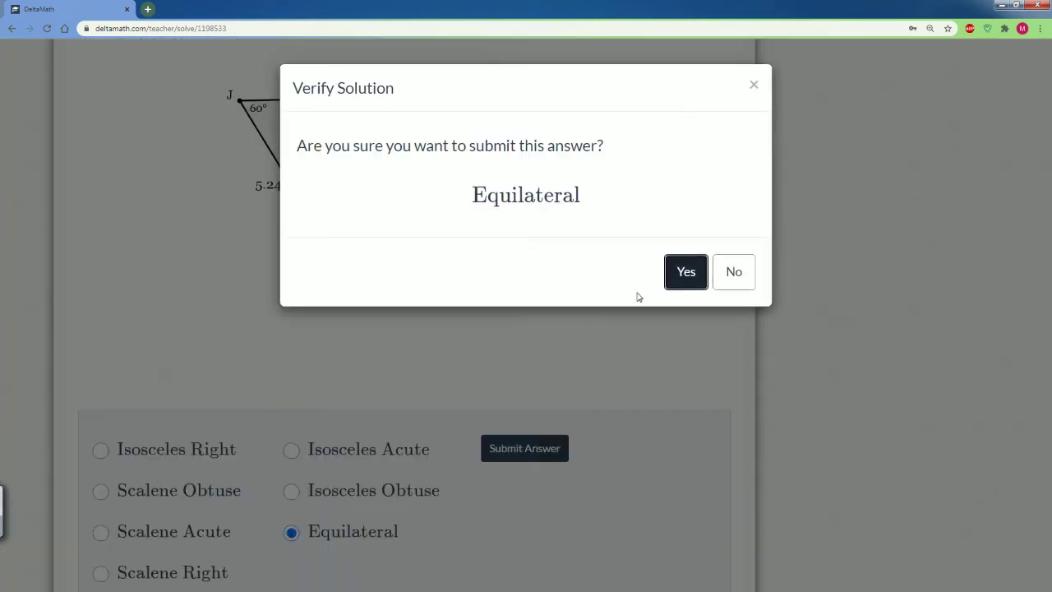
pyautogui.click(684, 274)
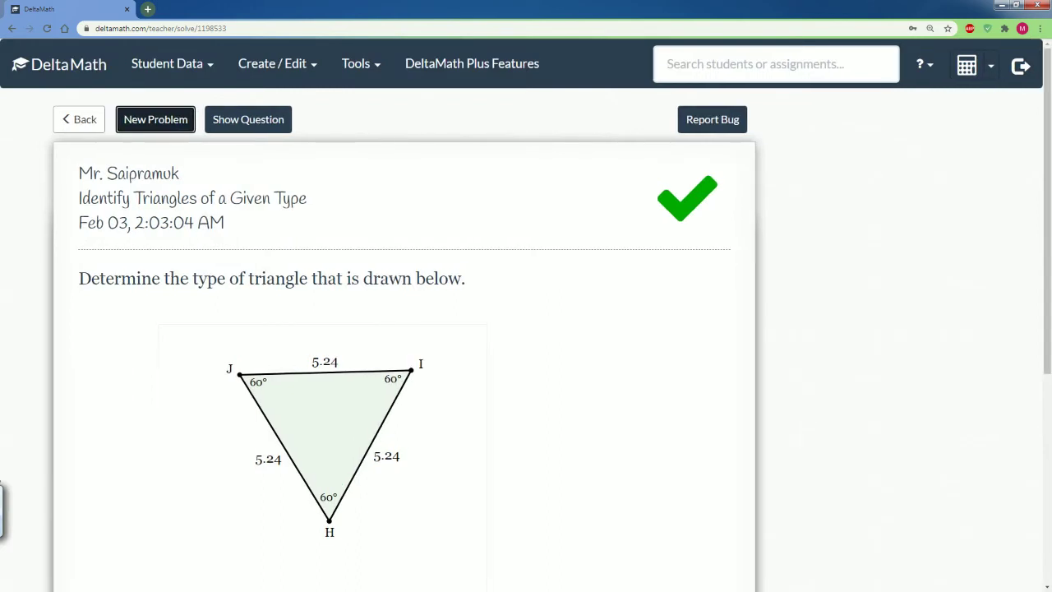
# Load a new triangle problem and show the Core Concept chart beside it for comparison.
pyautogui.click(155, 120)
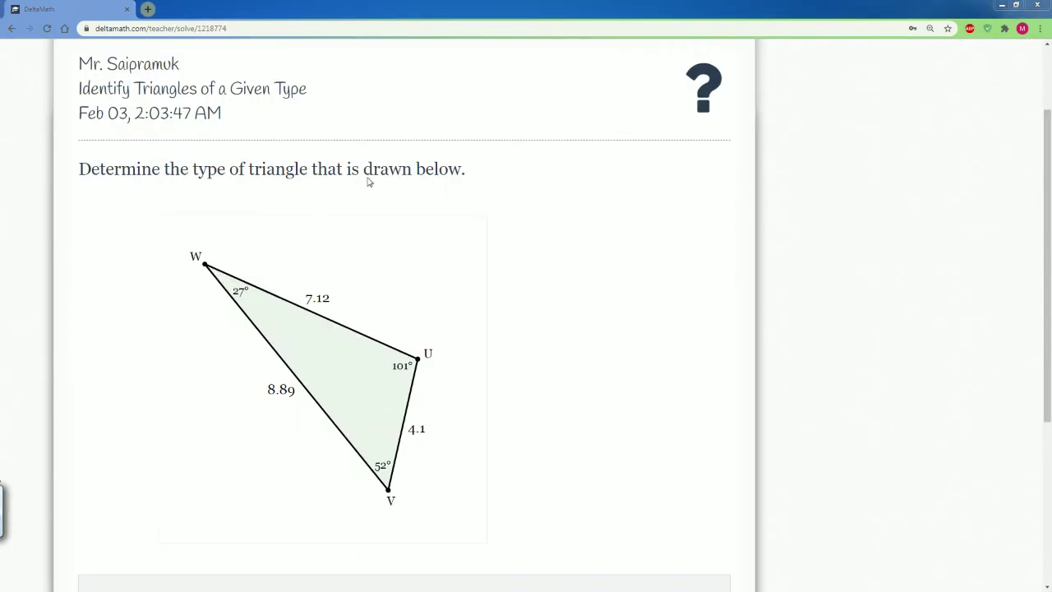
pyautogui.scroll(-1, 1049, 127)
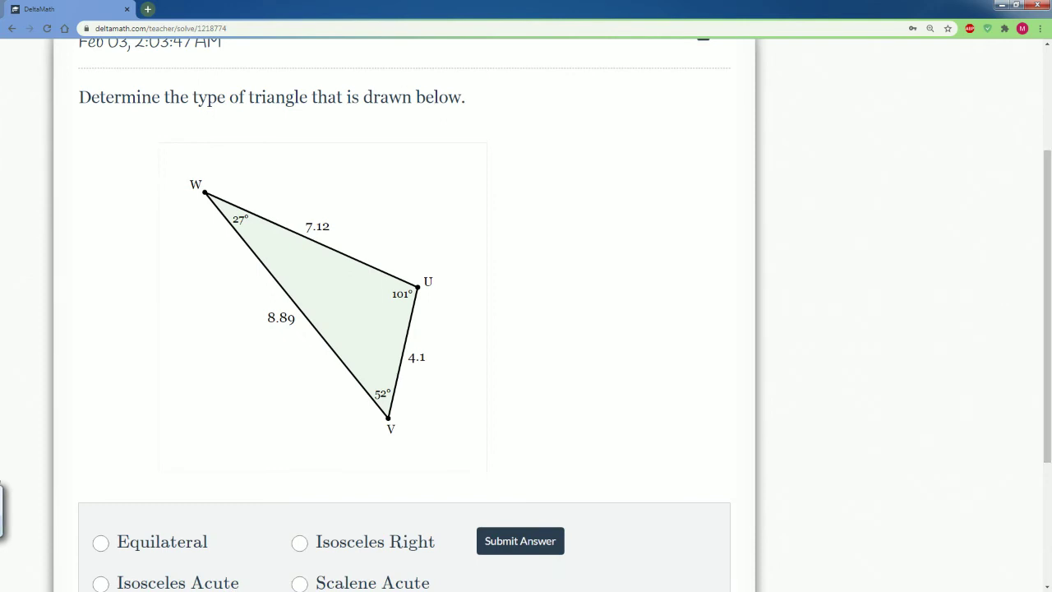
pyautogui.hotkey('alt', 'Tab')
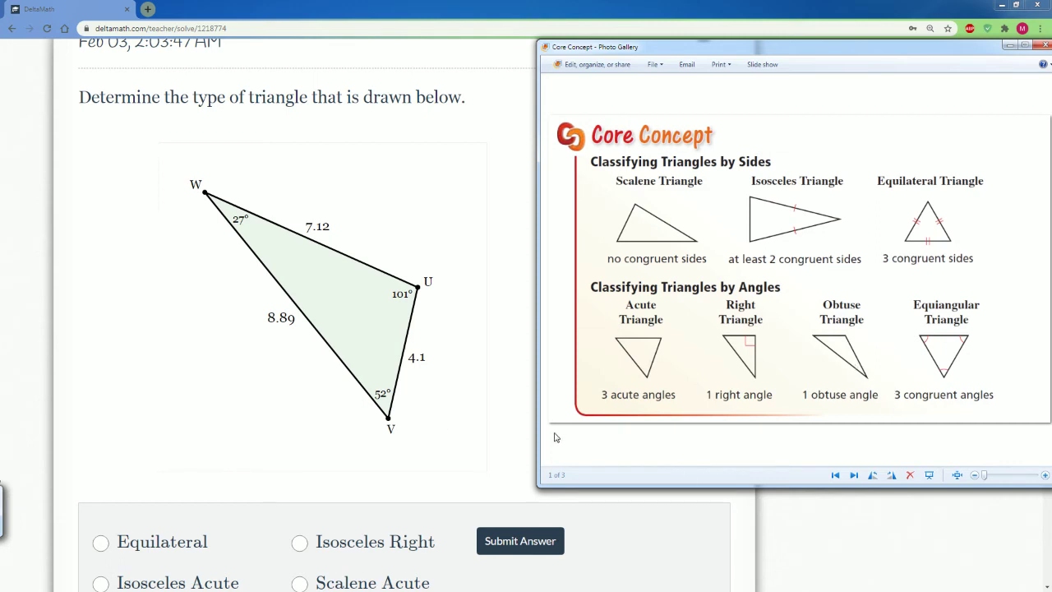
# Answer Scalene Obtuse for triangle WUV, submit and confirm it, and review the worked solution.
pyautogui.click(213, 398)
pyautogui.scroll(-3, 215, 400)
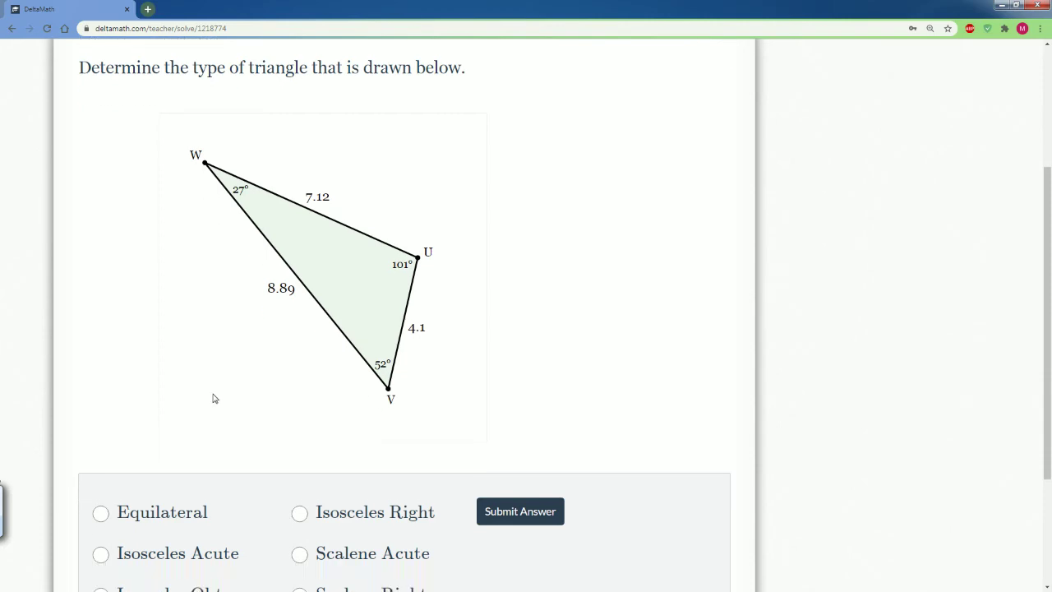
pyautogui.click(101, 455)
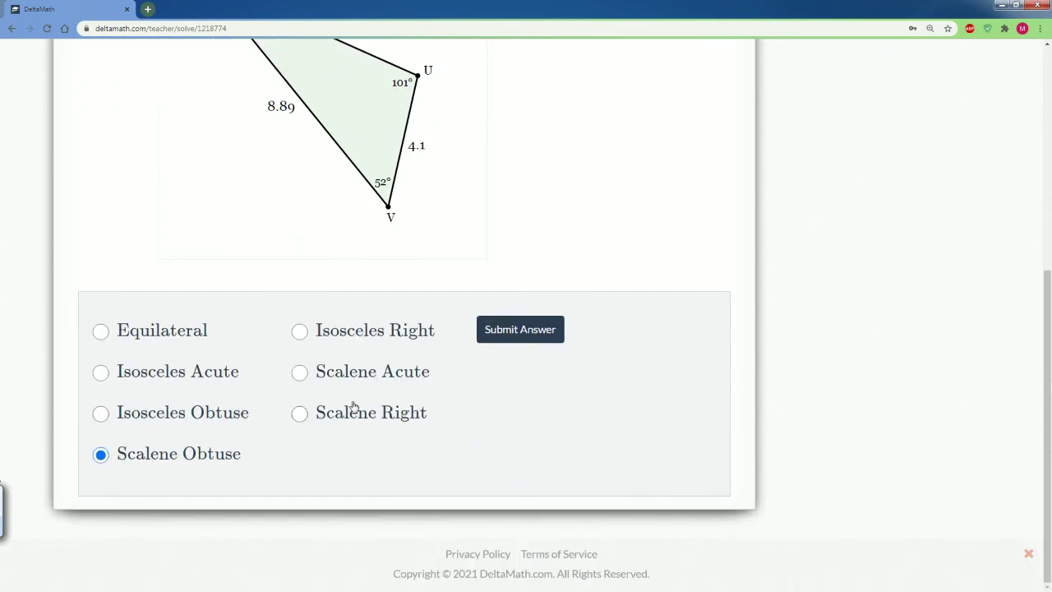
pyautogui.click(522, 332)
pyautogui.click(703, 278)
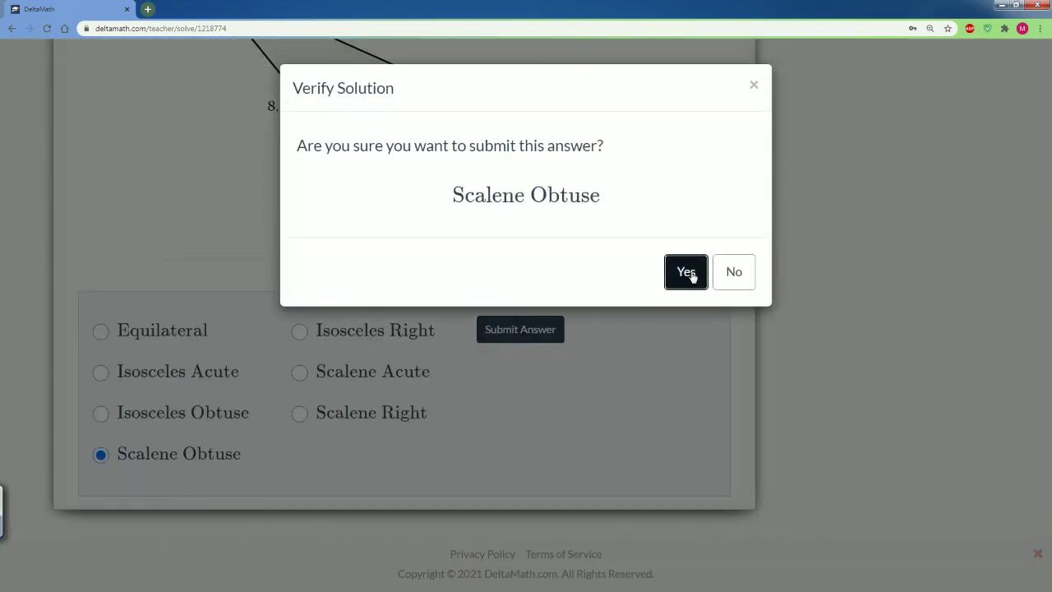
pyautogui.scroll(-5, 485, 449)
pyautogui.scroll(3, 485, 449)
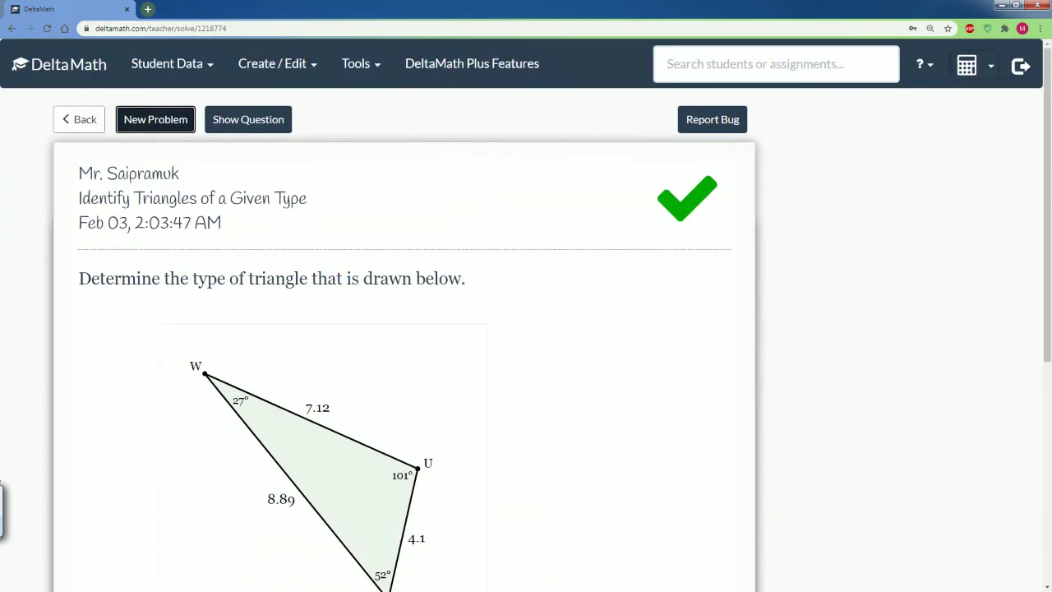
# Generate another triangle problem and bring the Core Concept reference back up next to it.
pyautogui.click(156, 119)
pyautogui.scroll(-1, 209, 452)
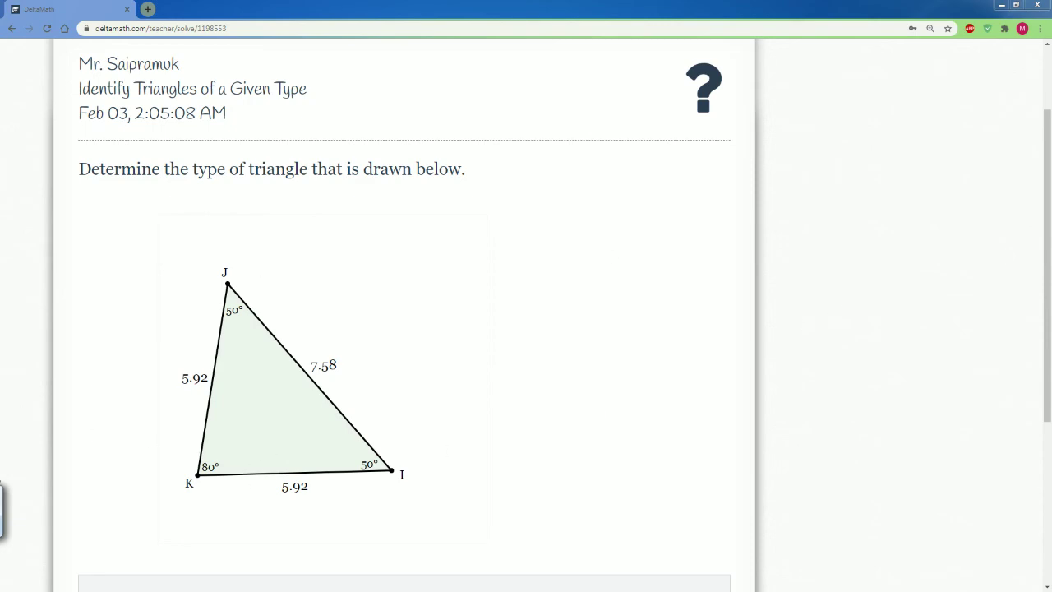
pyautogui.hotkey('alt', 'Tab')
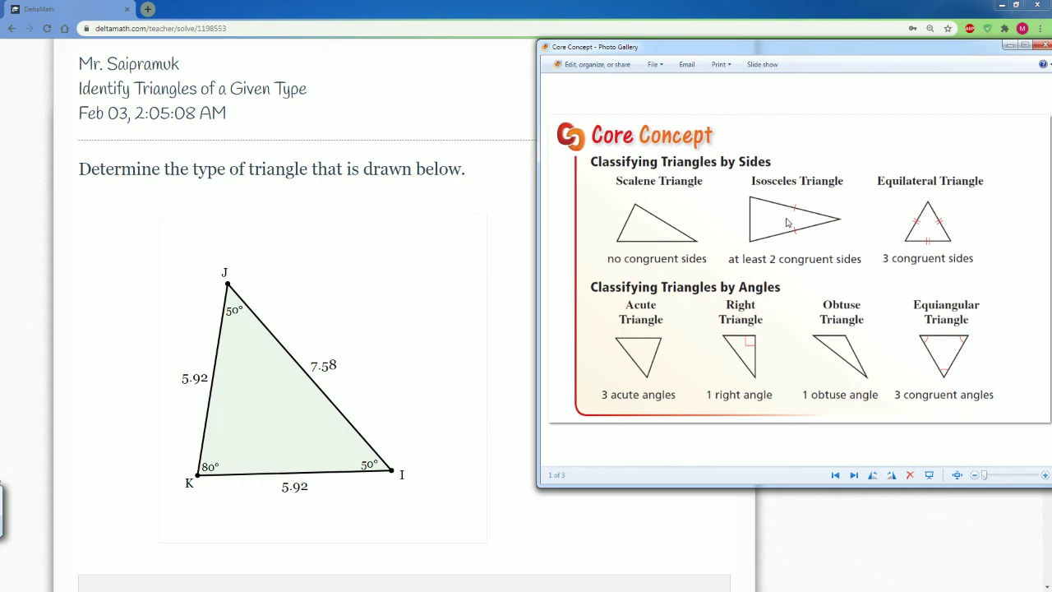
# Answer Isosceles Acute for triangle JKI, submit and confirm it, and review the worked solution.
pyautogui.click(439, 419)
pyautogui.scroll(-3, 439, 419)
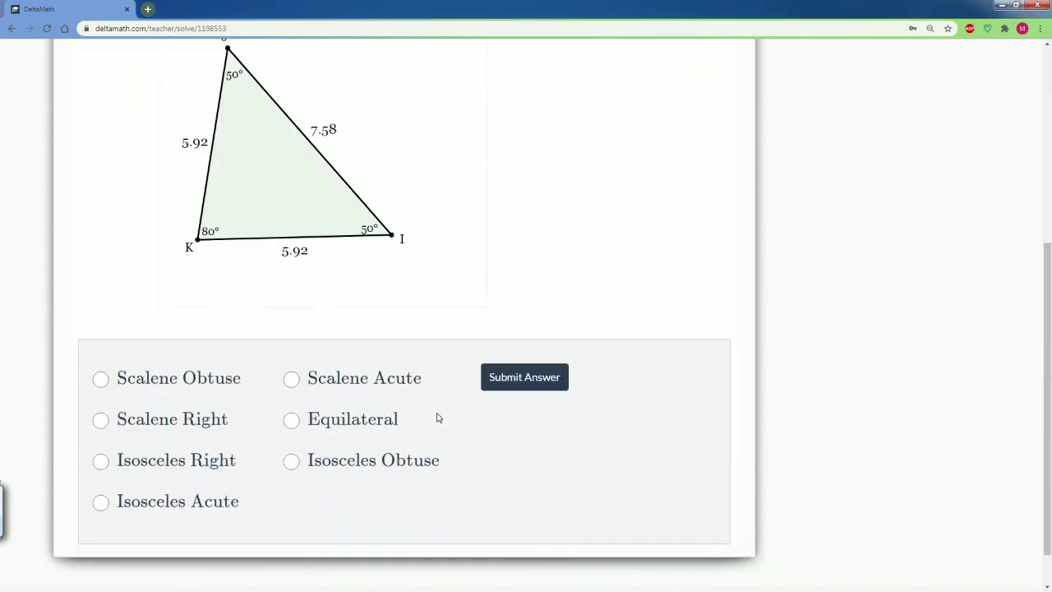
pyautogui.click(100, 463)
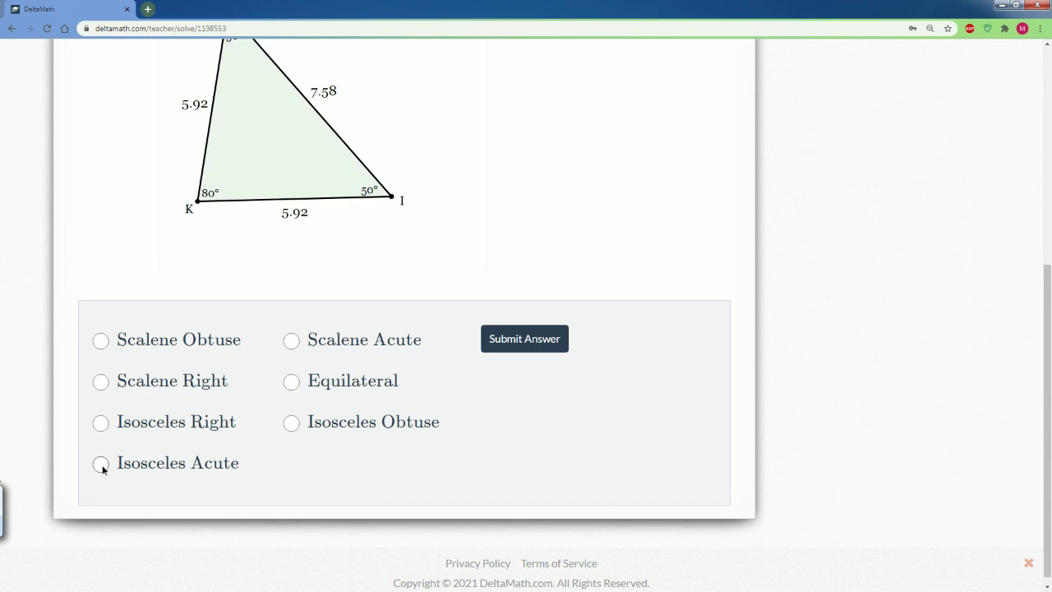
pyautogui.click(534, 341)
pyautogui.click(679, 274)
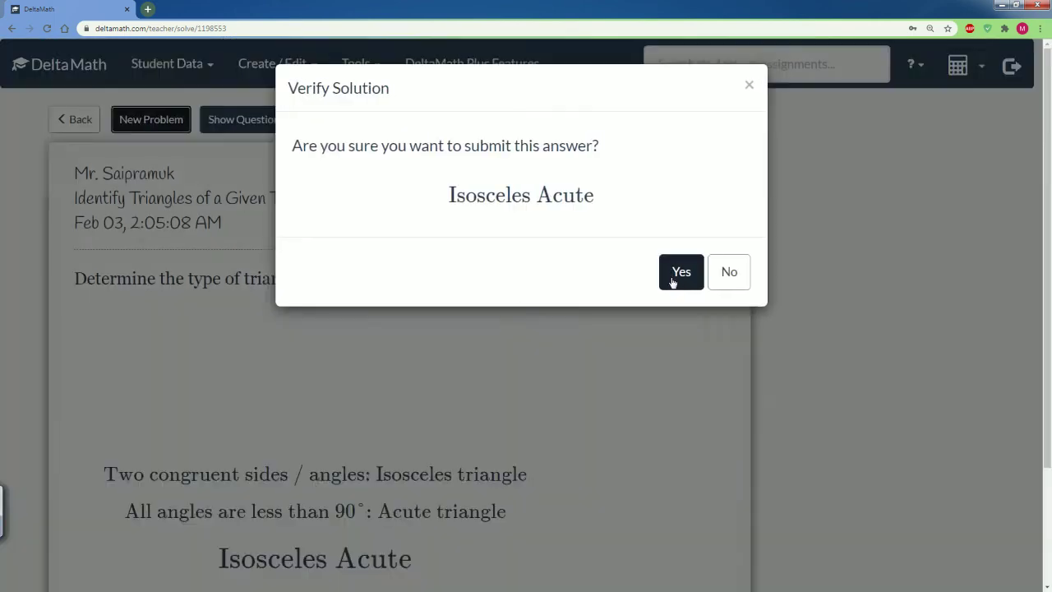
pyautogui.scroll(-3, 400, 421)
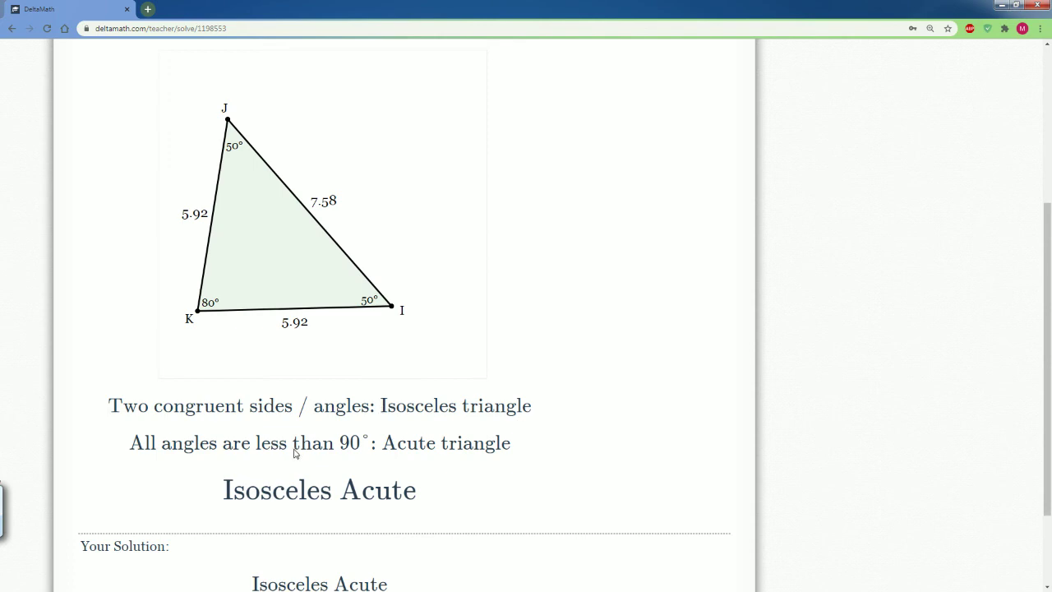
pyautogui.scroll(2, 1047, 214)
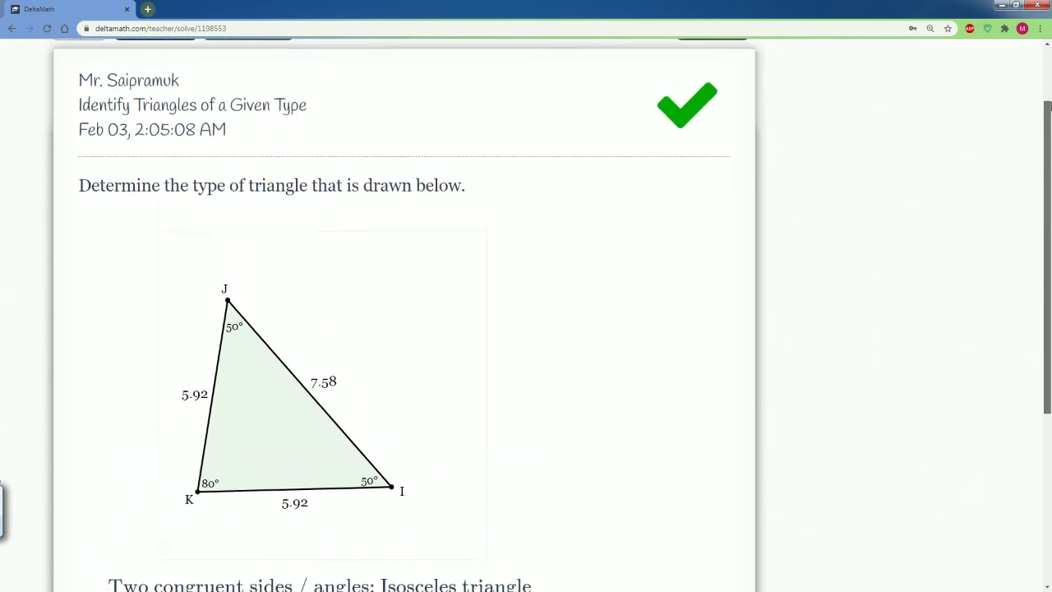